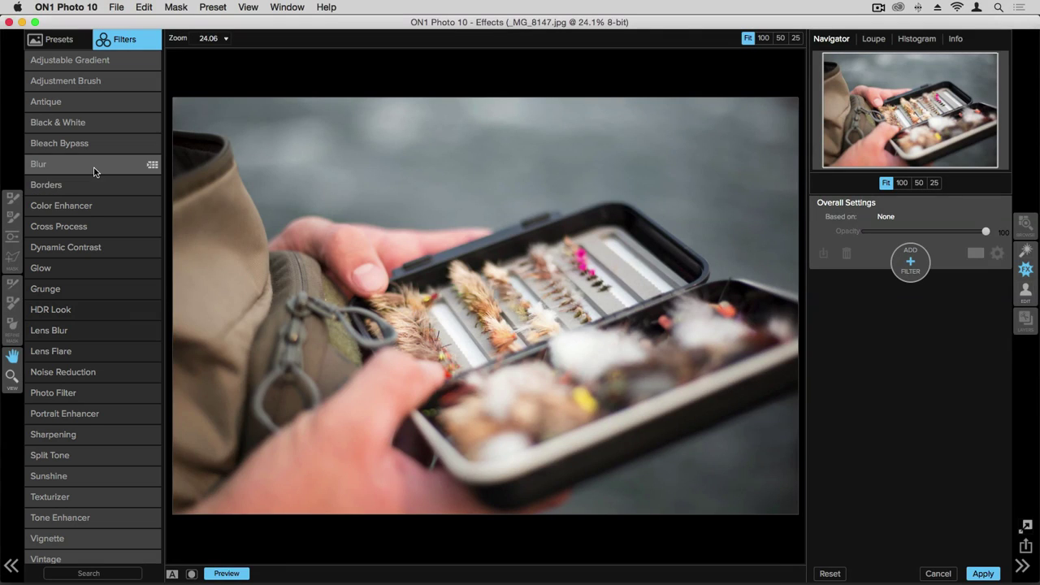
Select the Antique filter and widen the browser panel to enlarge the Autochrome preset previews
{"action": "left_click", "coordinate": [109, 102]}
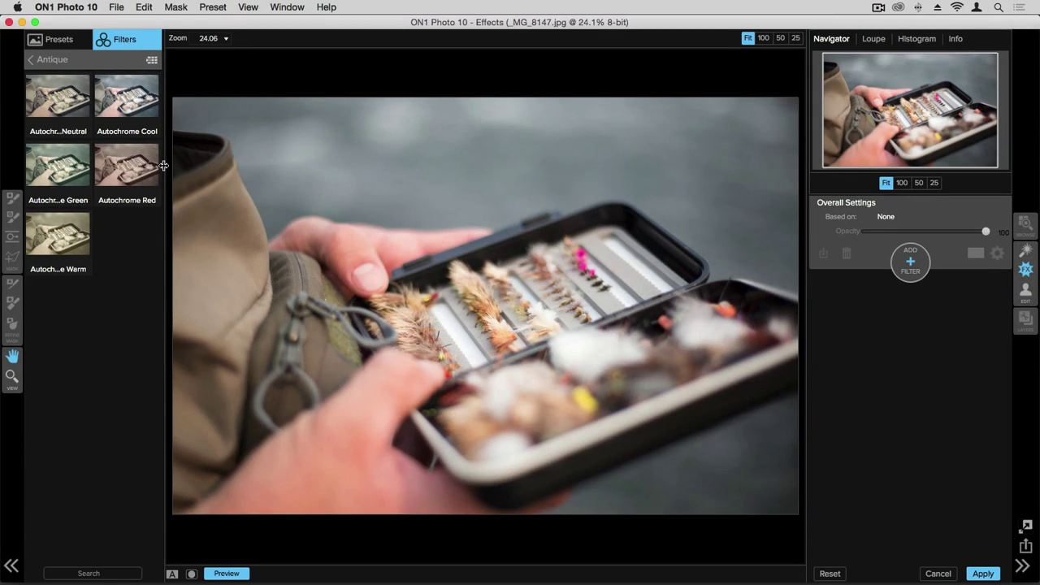
{"action": "left_click_drag", "start_coordinate": [162, 165], "coordinate": [187, 167]}
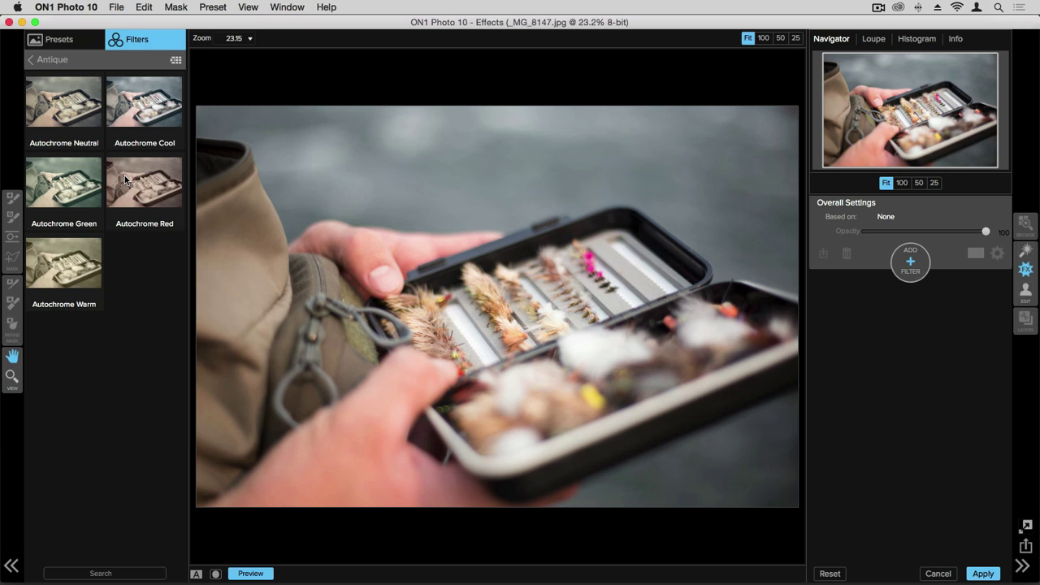
Switch the filter browser to View > Browser Mode > One Column Thumbnail View
{"action": "left_click", "coordinate": [252, 8]}
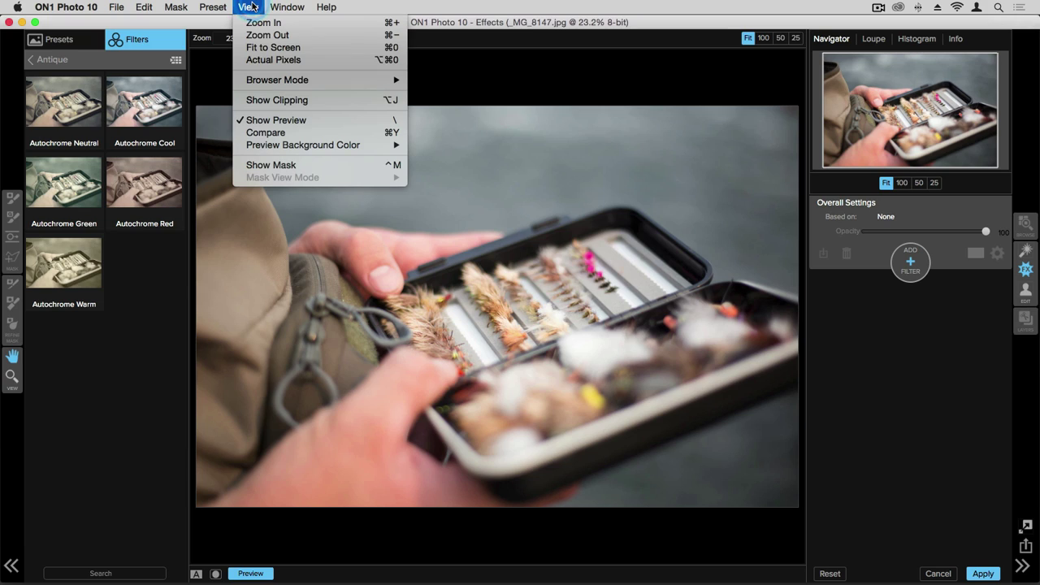
{"action": "mouse_move", "coordinate": [348, 85]}
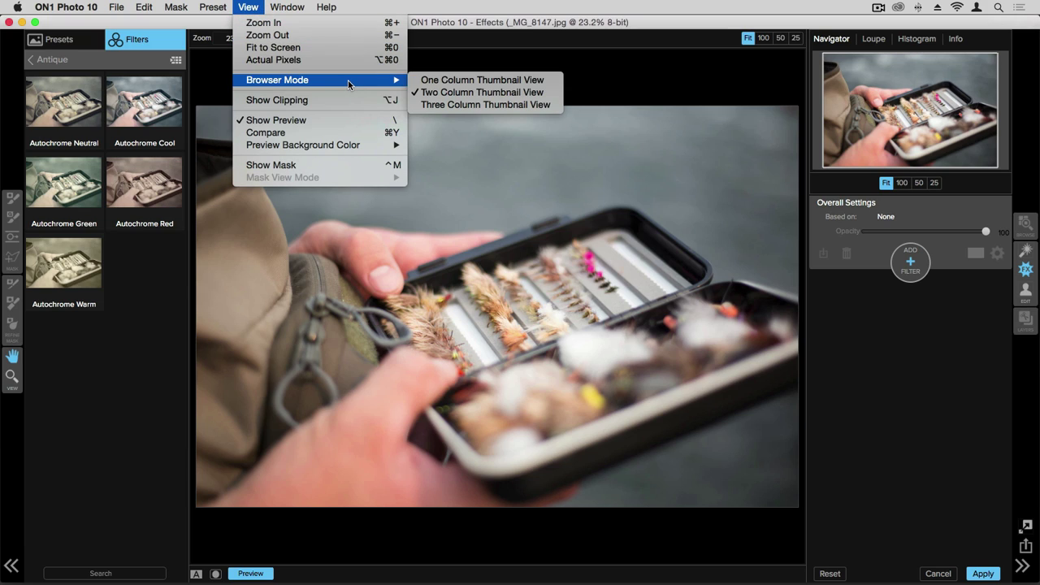
{"action": "left_click", "coordinate": [526, 84]}
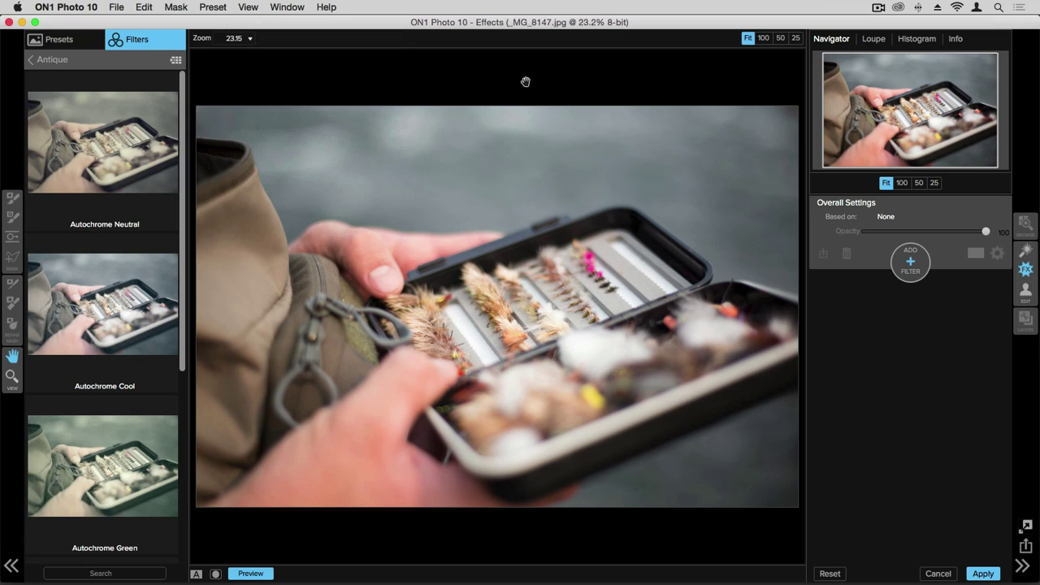
Apply the Autochrome Neutral preset, comparing Opacity at 0 and 100 before keeping it full
{"action": "left_click", "coordinate": [116, 152]}
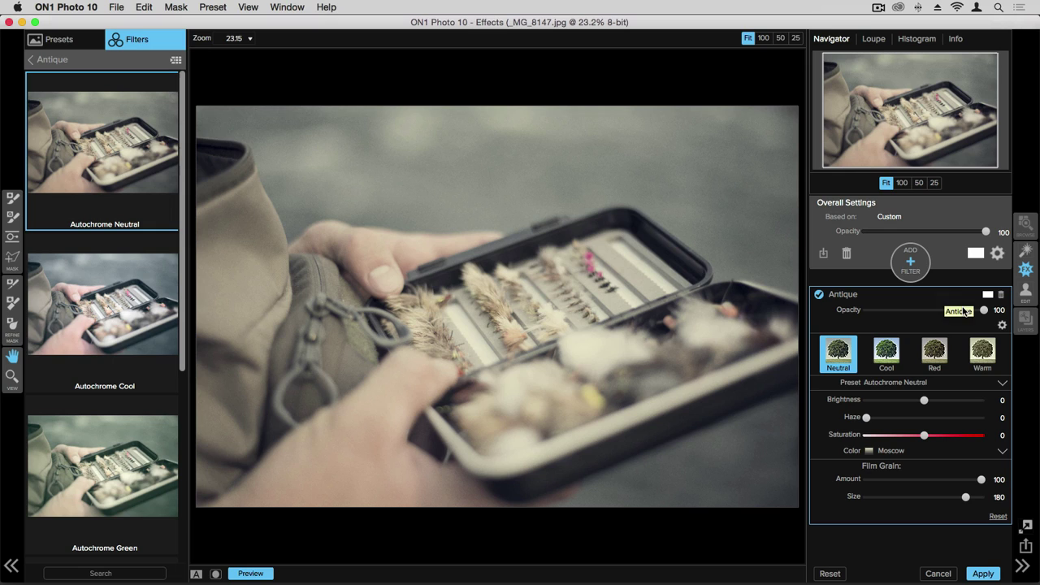
{"action": "left_click_drag", "start_coordinate": [984, 312], "coordinate": [864, 312]}
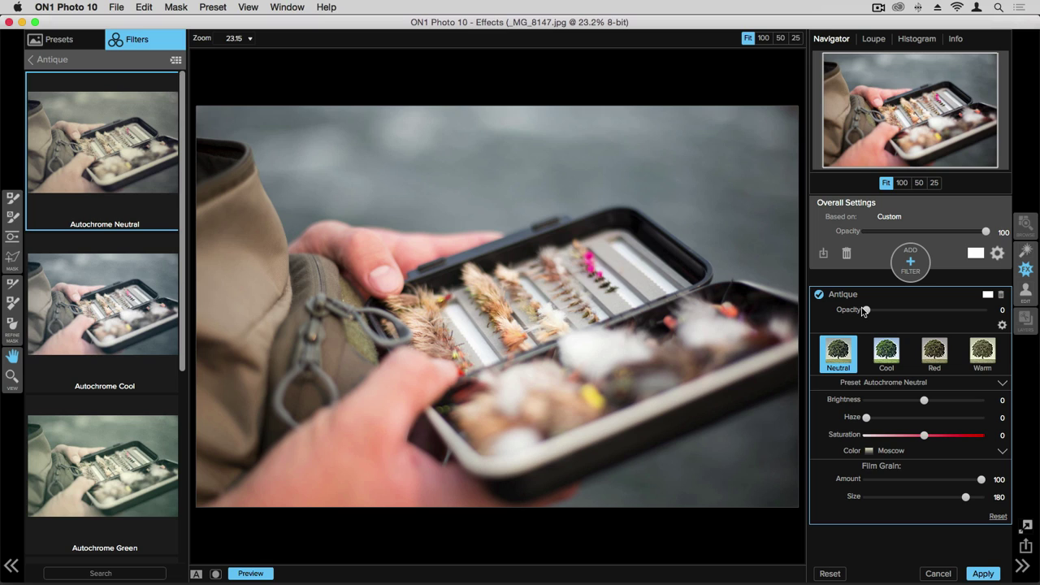
{"action": "left_click_drag", "start_coordinate": [863, 312], "coordinate": [968, 314]}
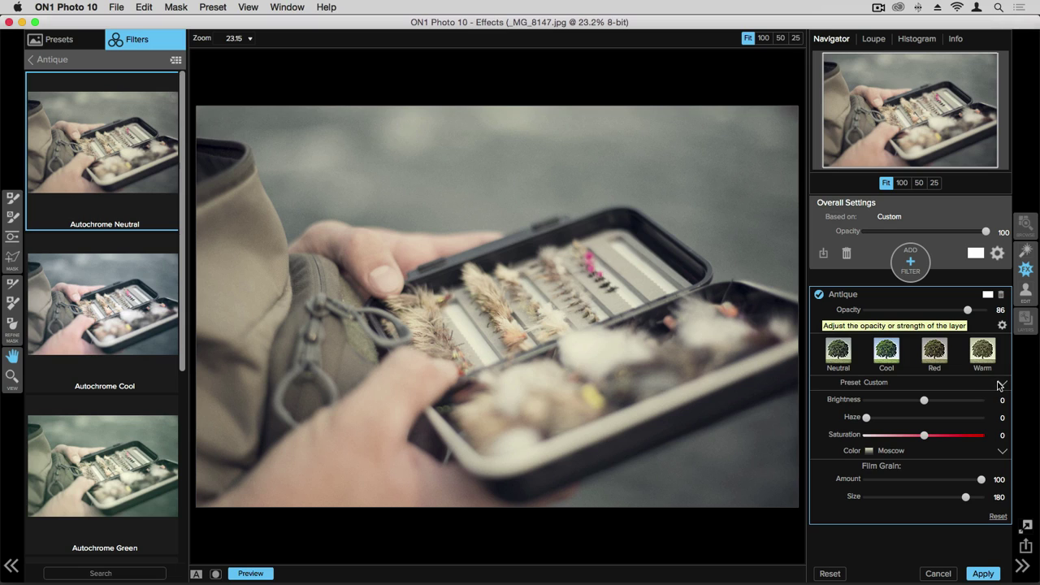
{"action": "left_click", "coordinate": [1002, 383]}
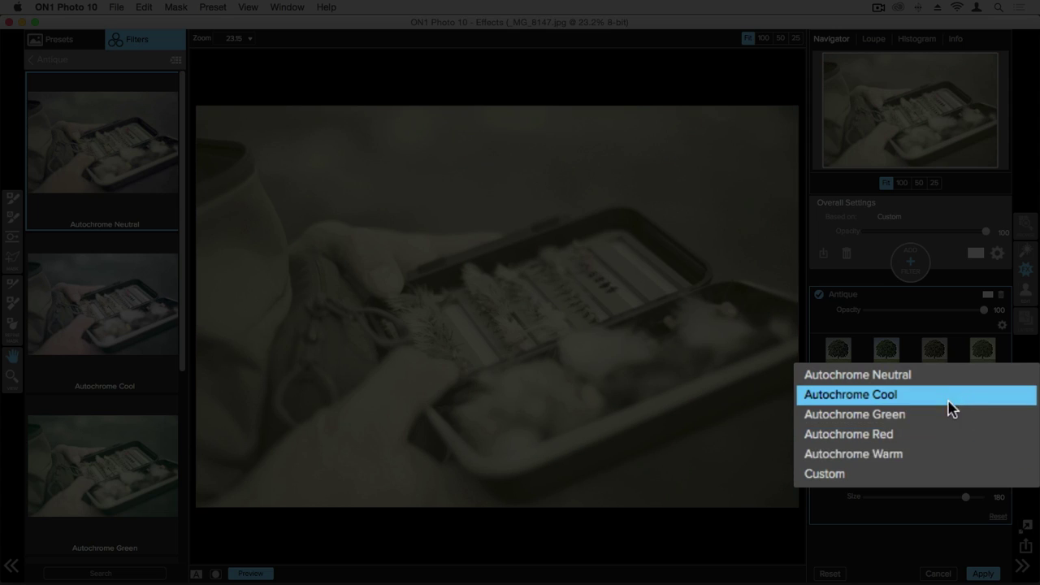
{"action": "key", "text": "Escape"}
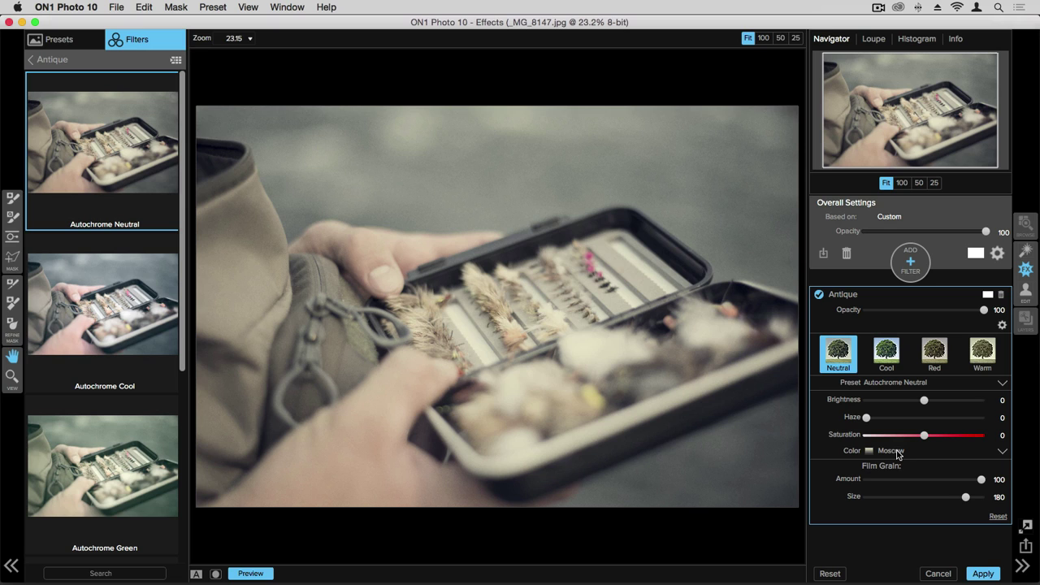
Set the Antique Color to London, Brightness to -29 and Saturation to 14
{"action": "left_click", "coordinate": [897, 452]}
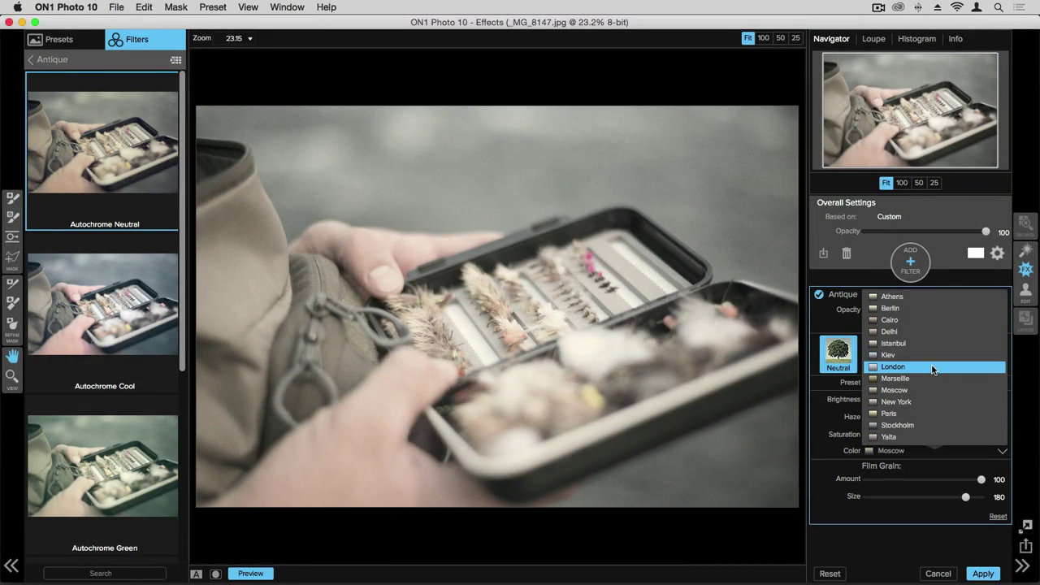
{"action": "left_click", "coordinate": [932, 368]}
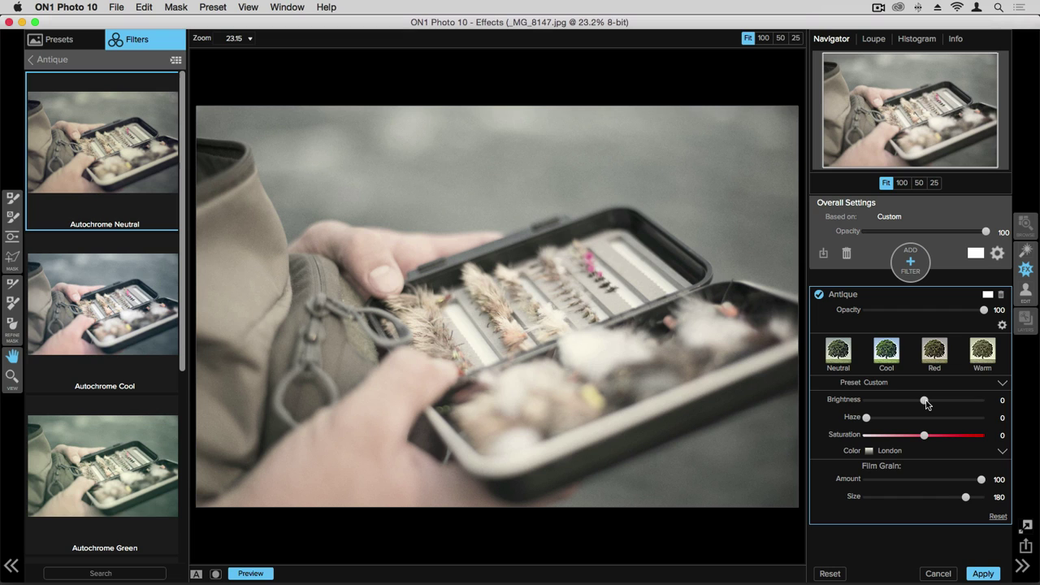
{"action": "left_click_drag", "start_coordinate": [926, 404], "coordinate": [865, 421]}
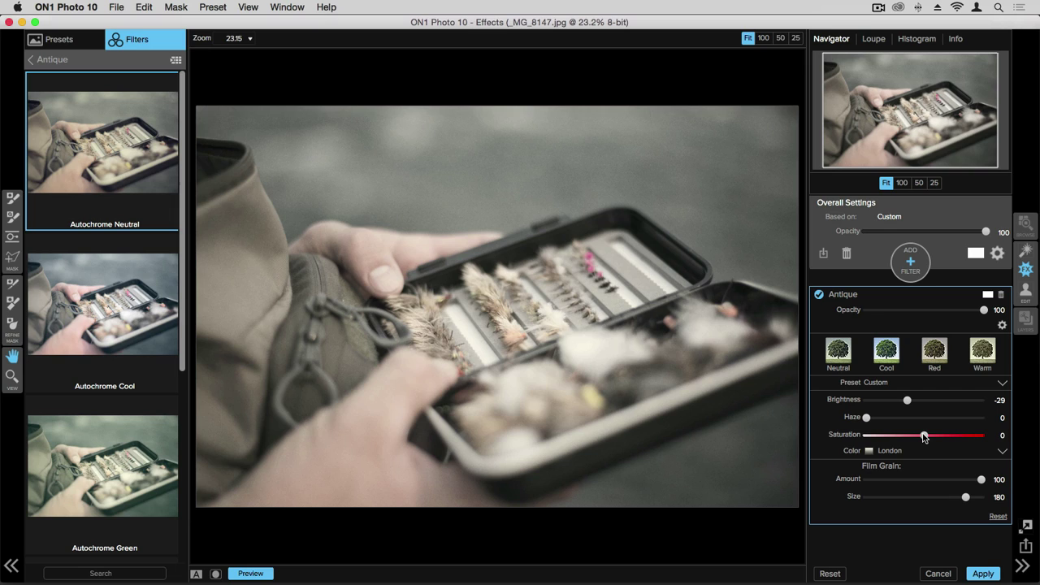
{"action": "mouse_move", "coordinate": [924, 436]}
{"action": "left_mouse_down"}
{"action": "mouse_move", "coordinate": [949, 435]}
{"action": "mouse_move", "coordinate": [906, 435]}
{"action": "mouse_move", "coordinate": [932, 437]}
{"action": "left_mouse_up"}
Add a Tone Enhancer filter above Antique and apply its Midtones Darker preset
{"action": "left_click", "coordinate": [923, 261]}
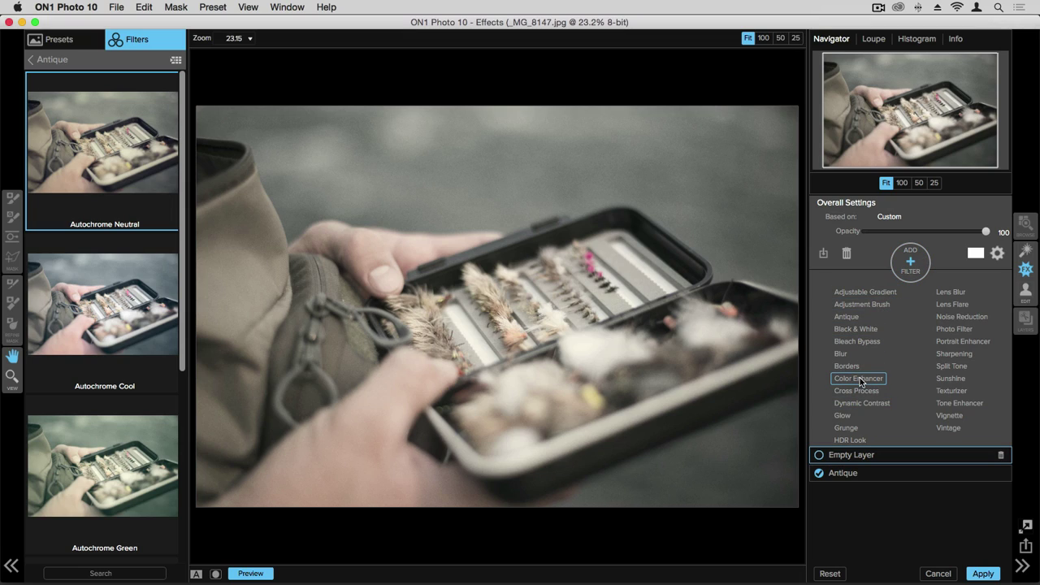
{"action": "left_click", "coordinate": [963, 404]}
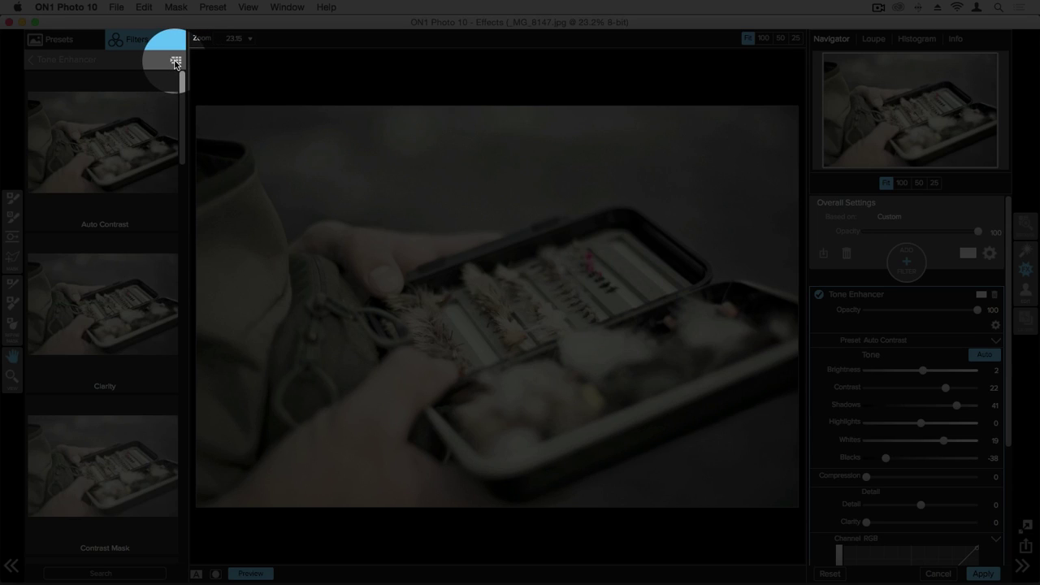
{"action": "left_click", "coordinate": [176, 63]}
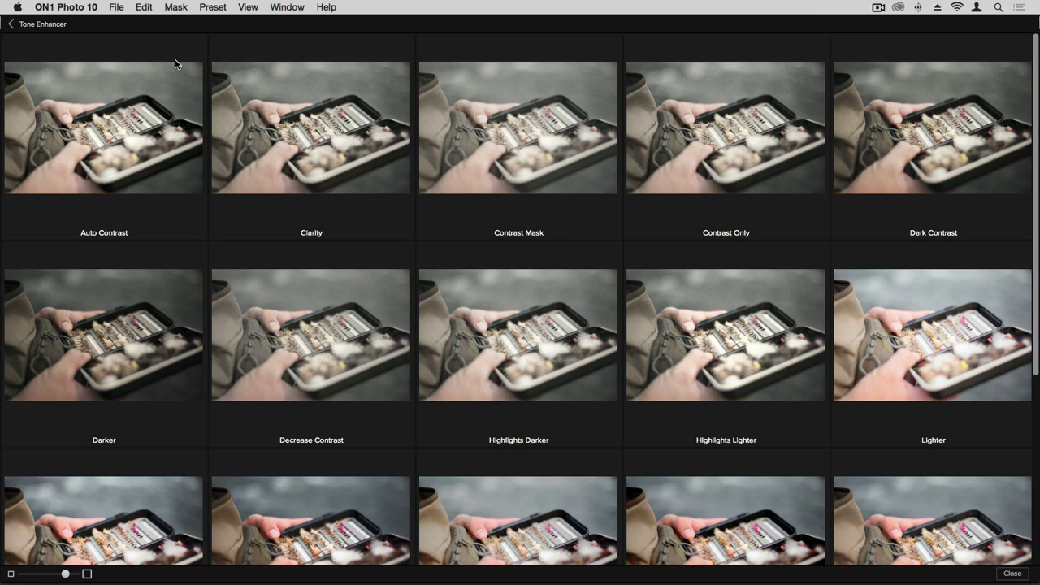
{"action": "scroll", "coordinate": [343, 135], "scroll_direction": "down", "scroll_amount": 5}
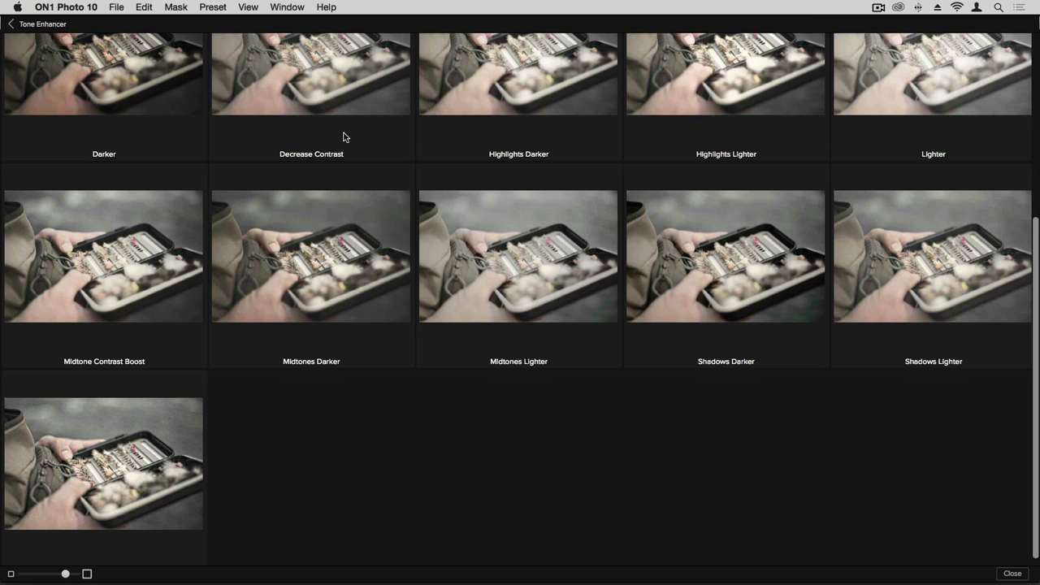
{"action": "left_click", "coordinate": [339, 225]}
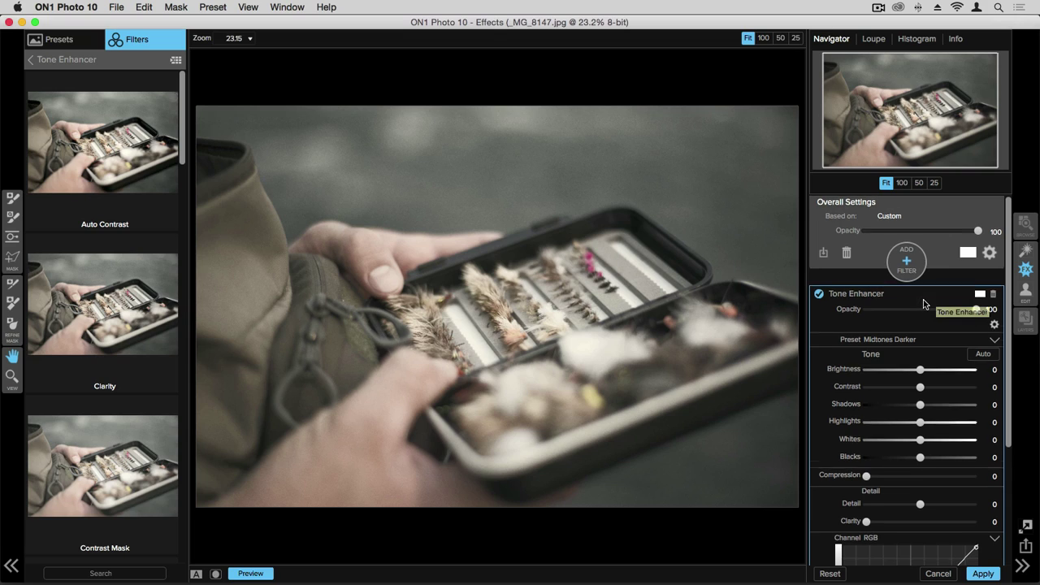
{"action": "scroll", "coordinate": [924, 304], "scroll_direction": "down", "scroll_amount": 5}
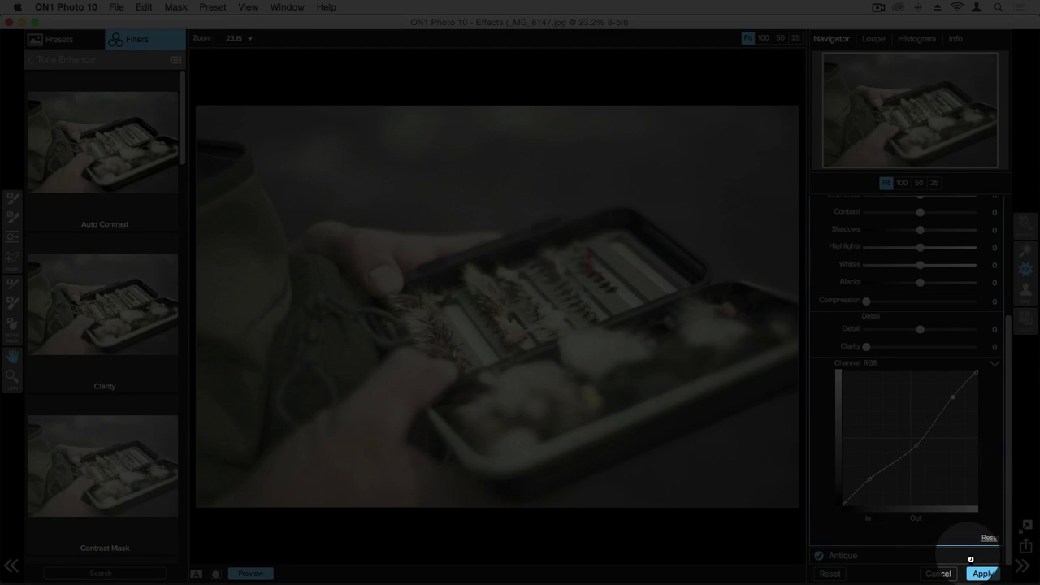
{"action": "left_click", "coordinate": [970, 559]}
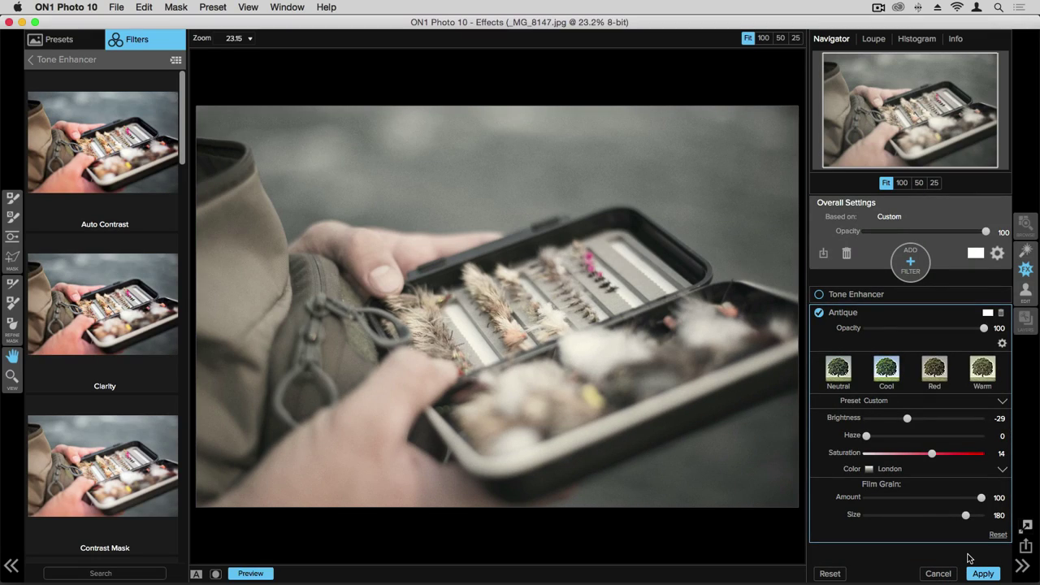
{"action": "left_click", "coordinate": [820, 314]}
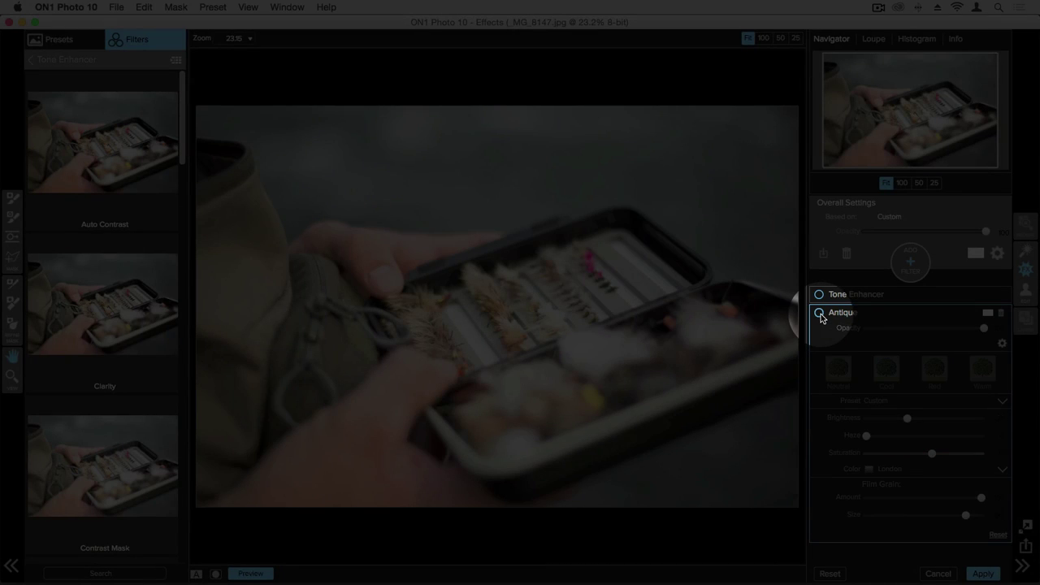
{"action": "left_click", "coordinate": [820, 313]}
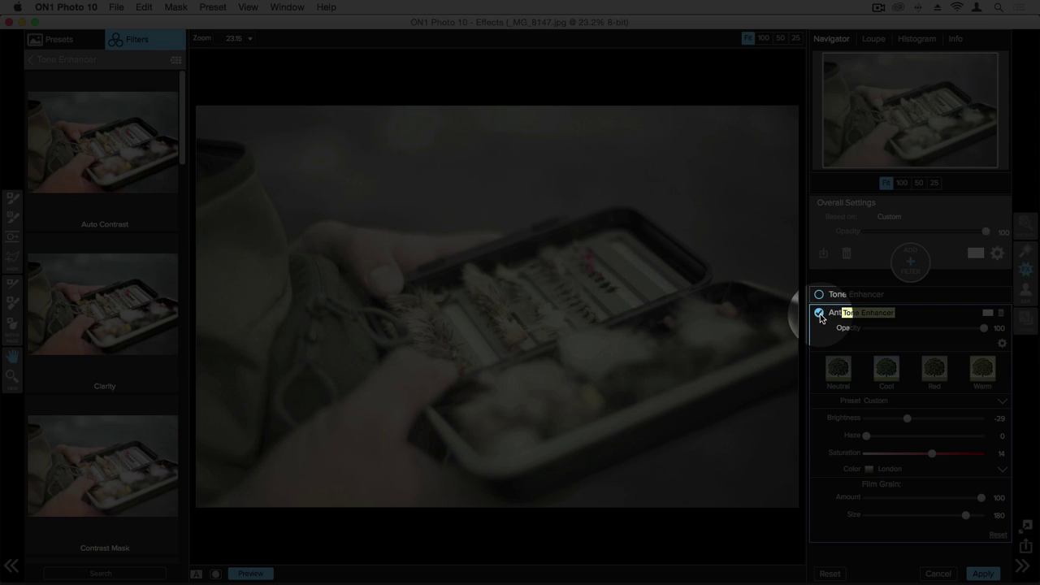
{"action": "left_click", "coordinate": [983, 297]}
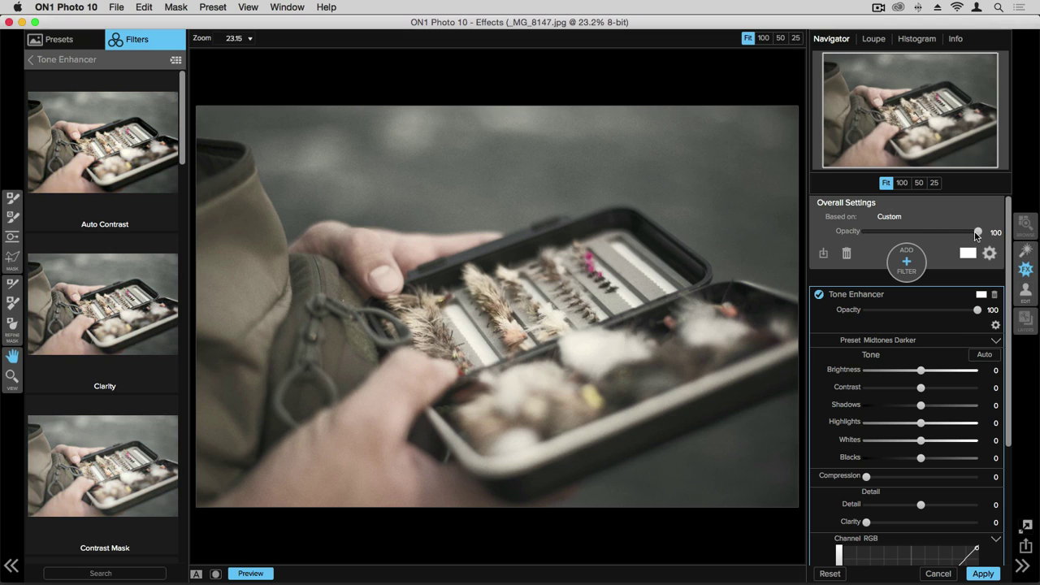
{"action": "left_click_drag", "start_coordinate": [980, 233], "coordinate": [864, 235]}
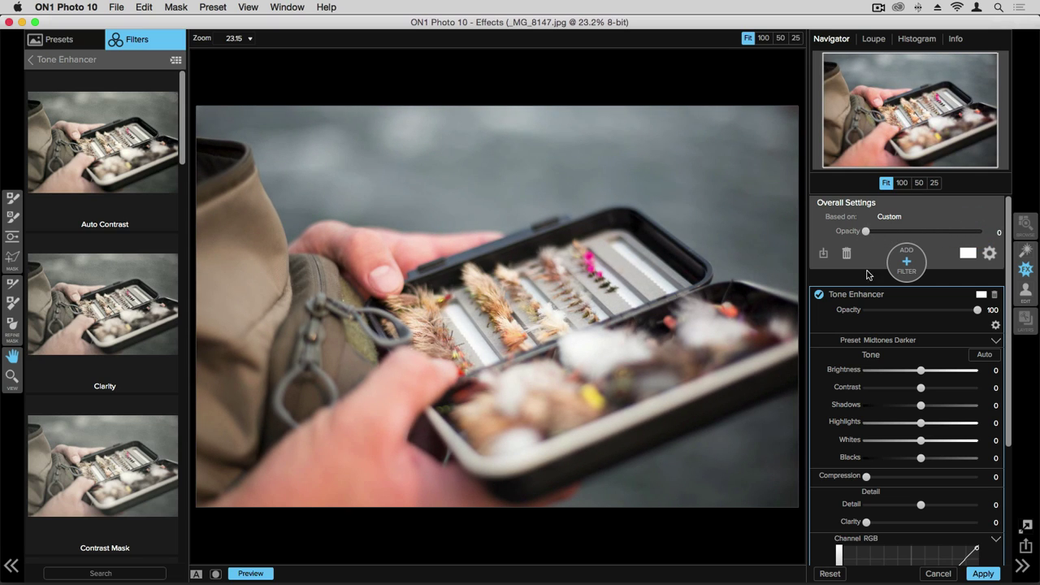
{"action": "scroll", "coordinate": [854, 341], "scroll_direction": "down", "scroll_amount": 1}
{"action": "scroll", "coordinate": [855, 342], "scroll_direction": "down", "scroll_amount": 5}
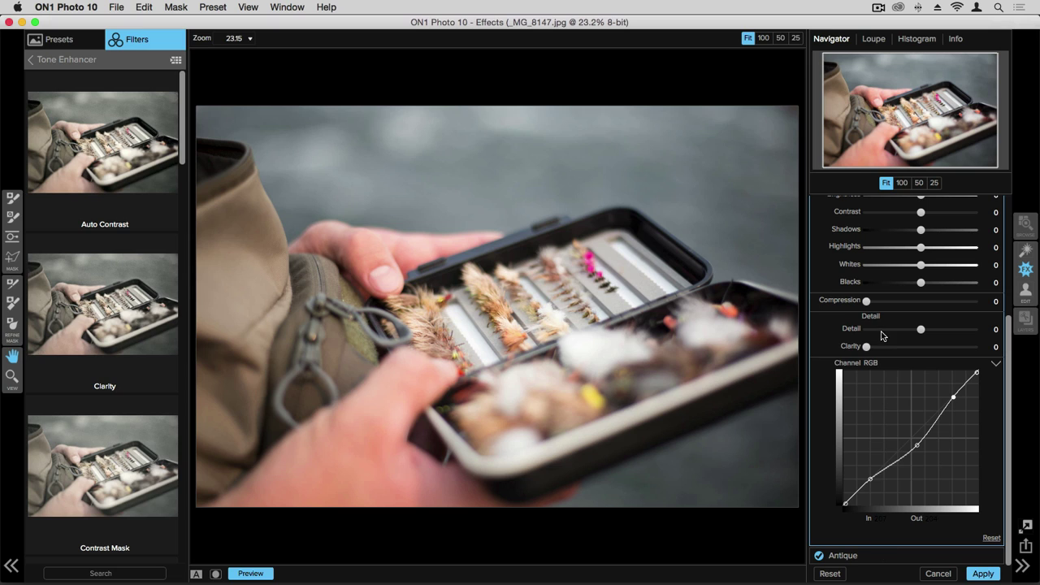
{"action": "scroll", "coordinate": [885, 337], "scroll_direction": "up", "scroll_amount": 6}
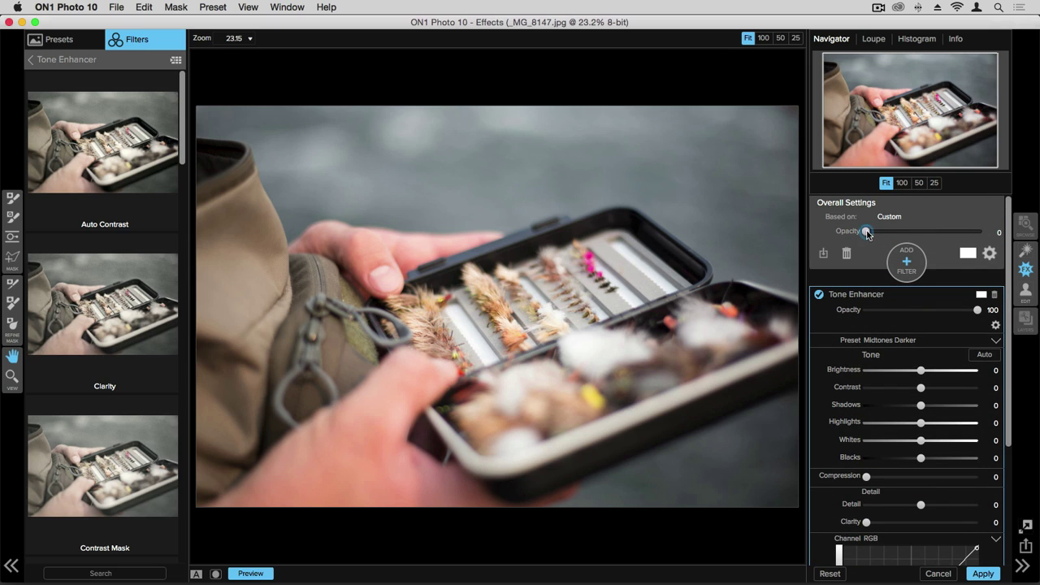
{"action": "left_click_drag", "start_coordinate": [867, 234], "coordinate": [998, 233]}
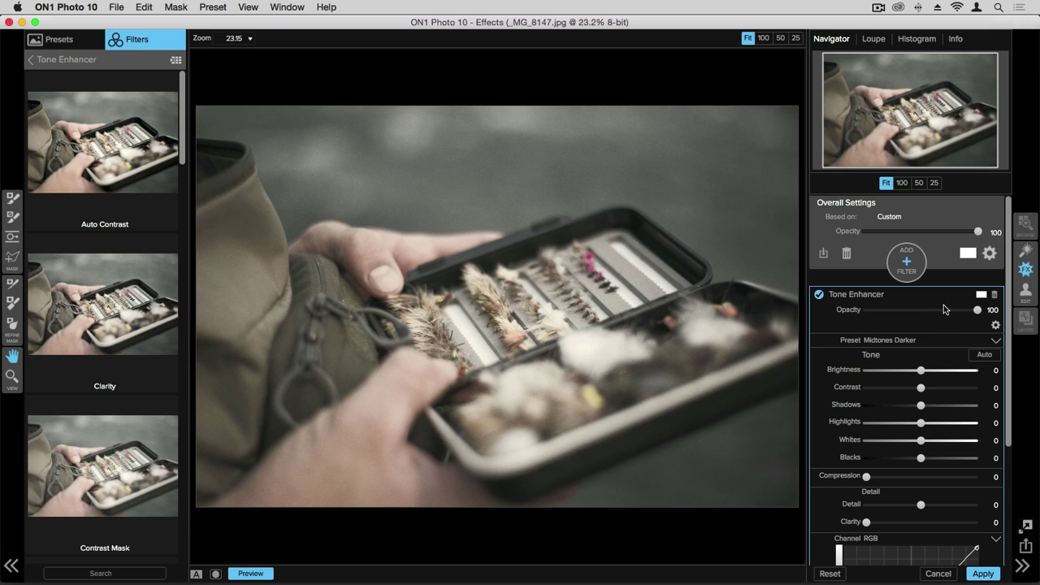
{"action": "mouse_move", "coordinate": [976, 311]}
{"action": "left_mouse_down"}
{"action": "mouse_move", "coordinate": [870, 317]}
{"action": "mouse_move", "coordinate": [981, 309]}
{"action": "left_mouse_up"}
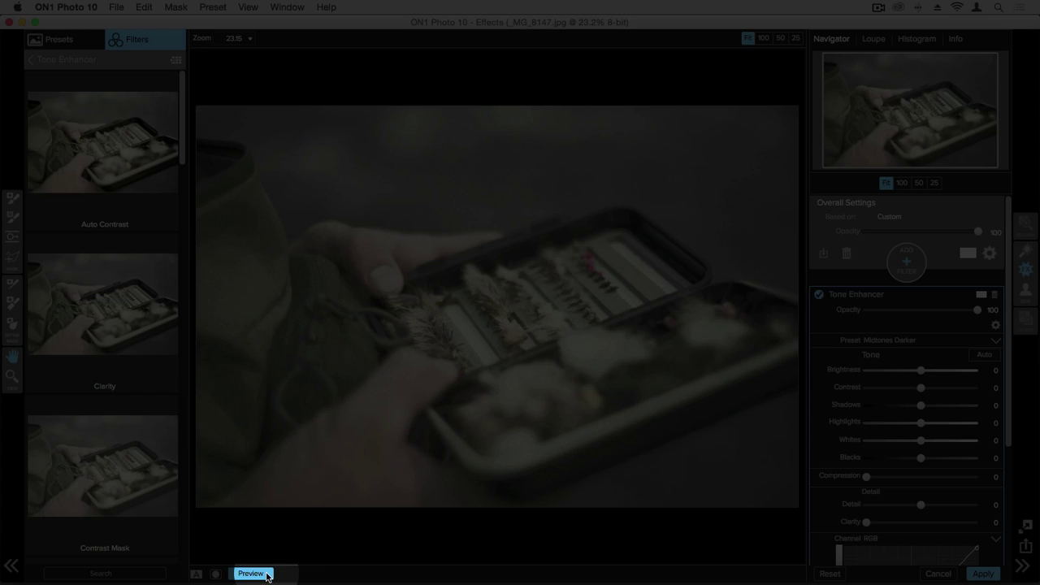
{"action": "left_click", "coordinate": [265, 573]}
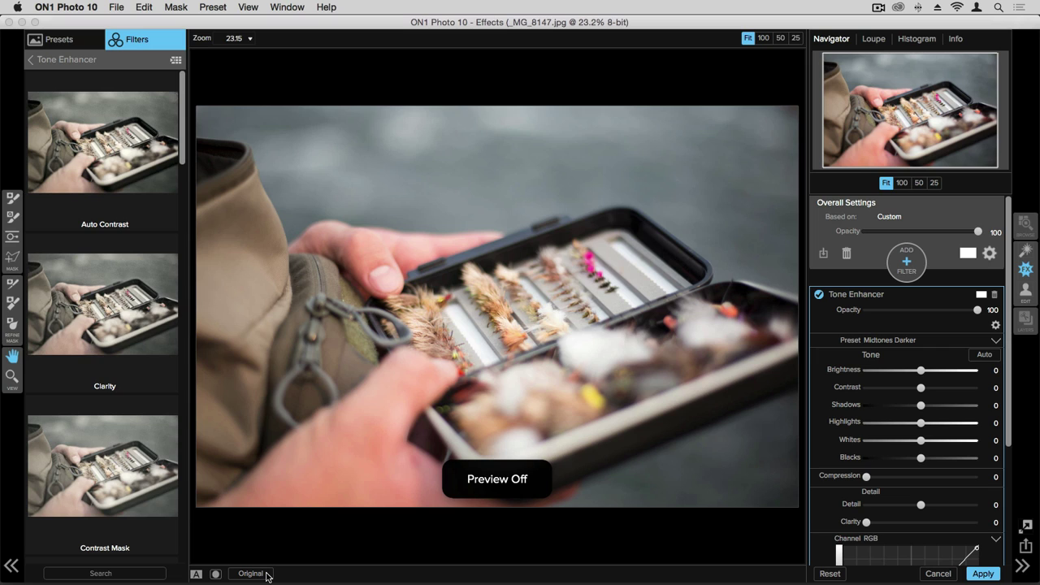
{"action": "left_click", "coordinate": [252, 574]}
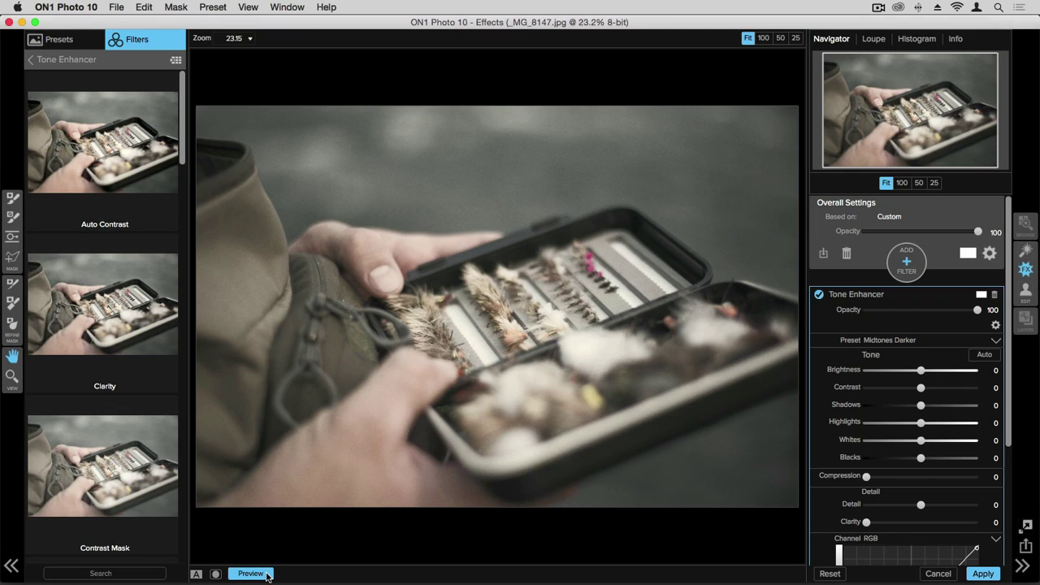
{"action": "left_click", "coordinate": [196, 573]}
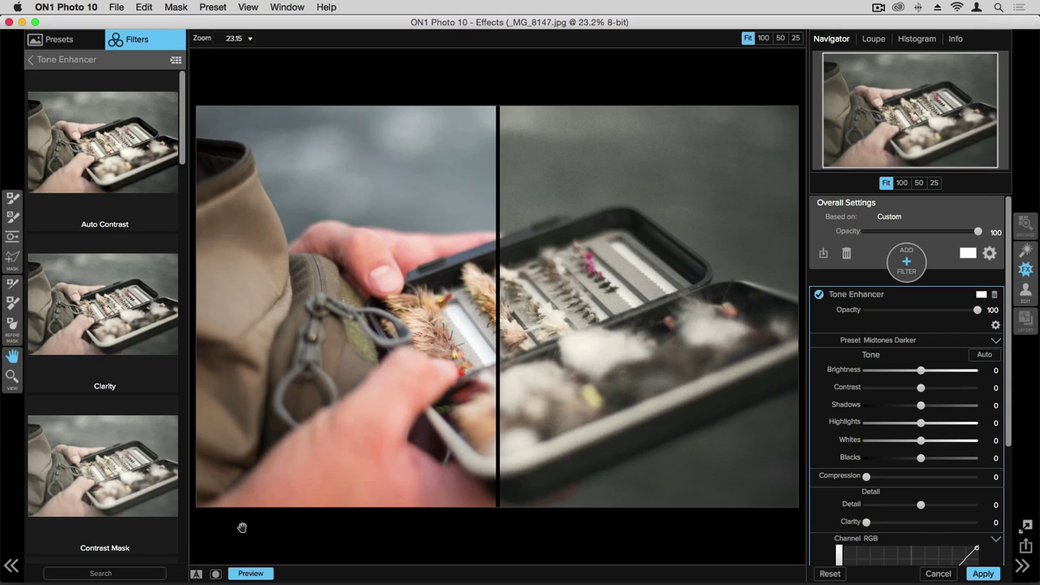
{"action": "left_click", "coordinate": [196, 574]}
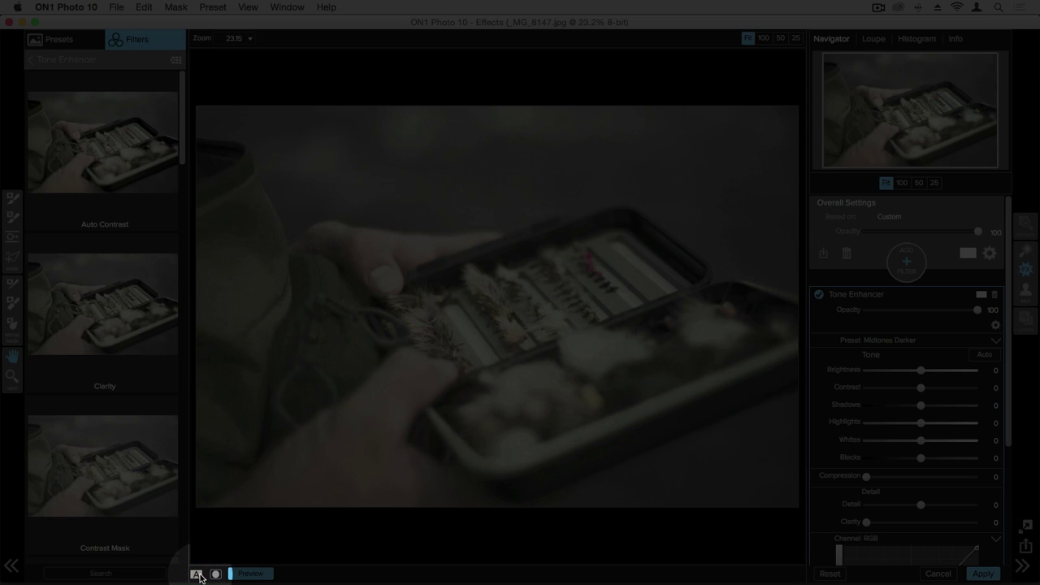